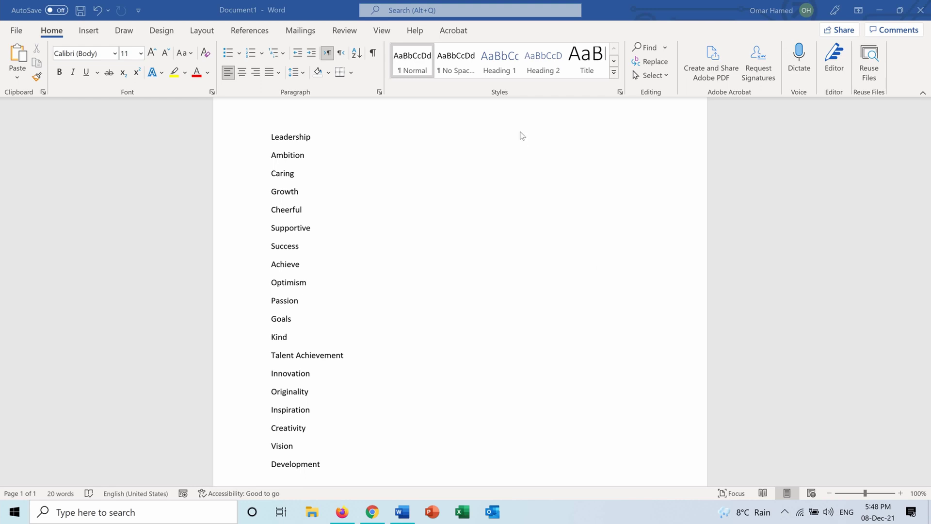
Search the add-ins store for 'word cloud' and add Pro Word Cloud, accepting its terms.
left_click(89, 31)
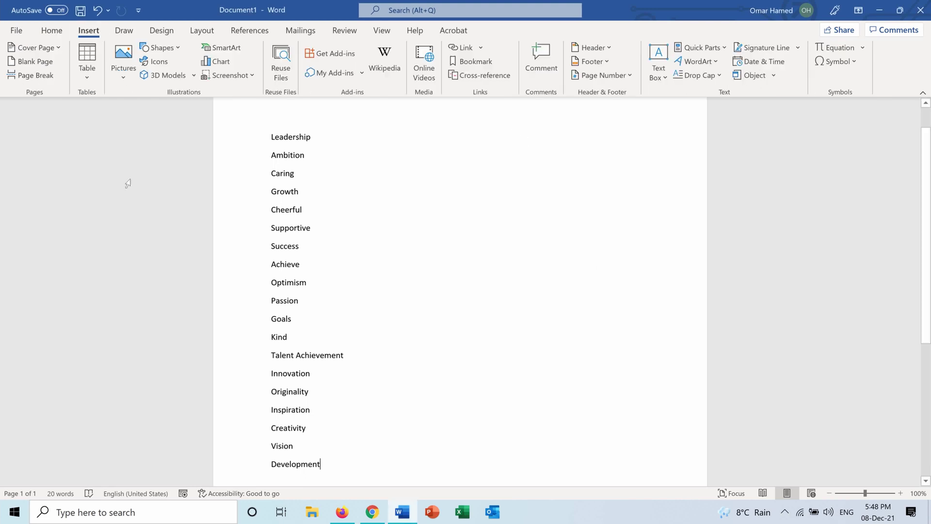
left_click(334, 55)
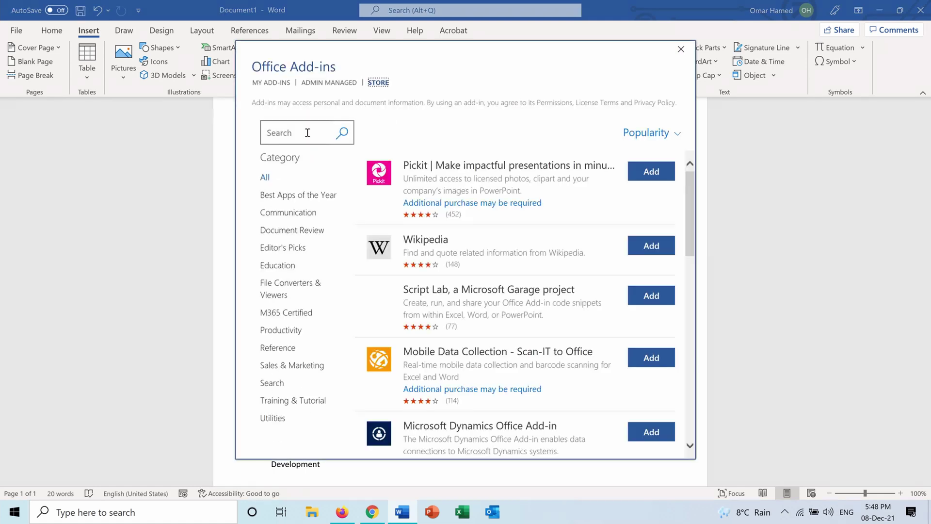
type("wor")
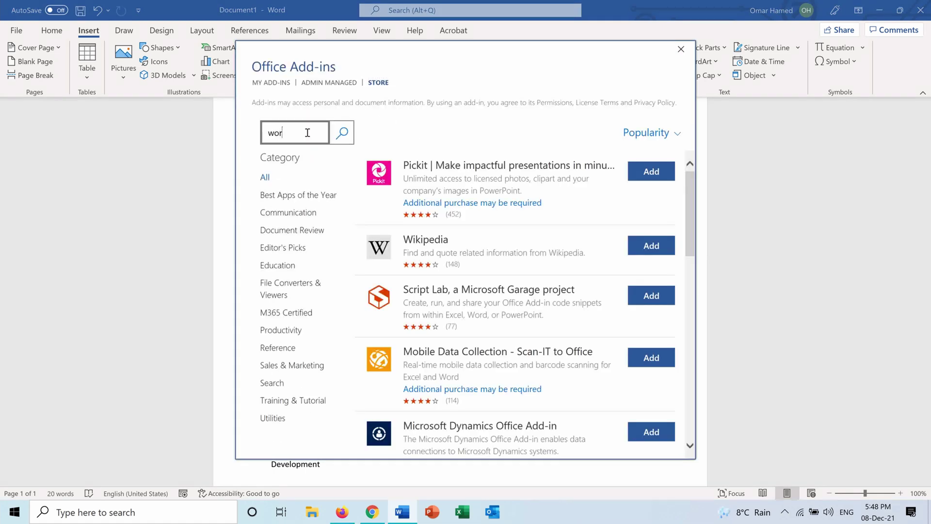
type("d clo")
type("ud")
key("Return")
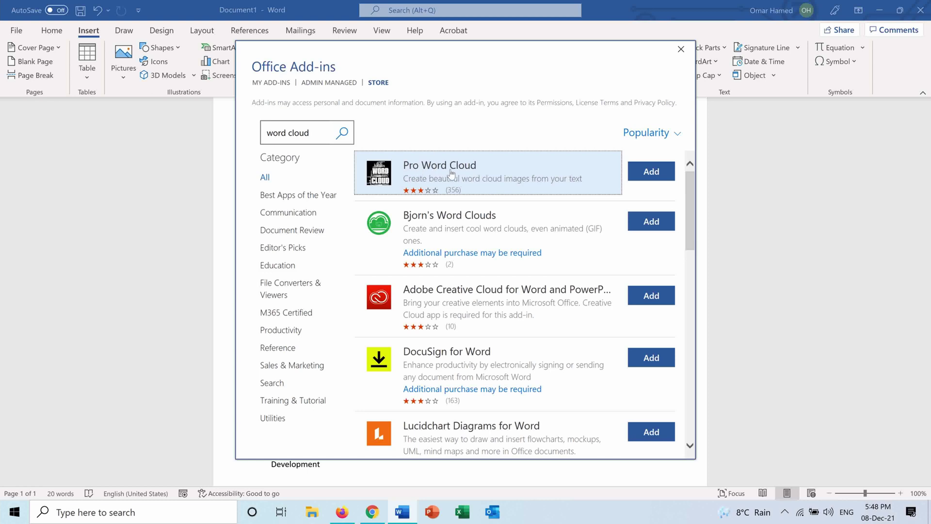
left_click(645, 174)
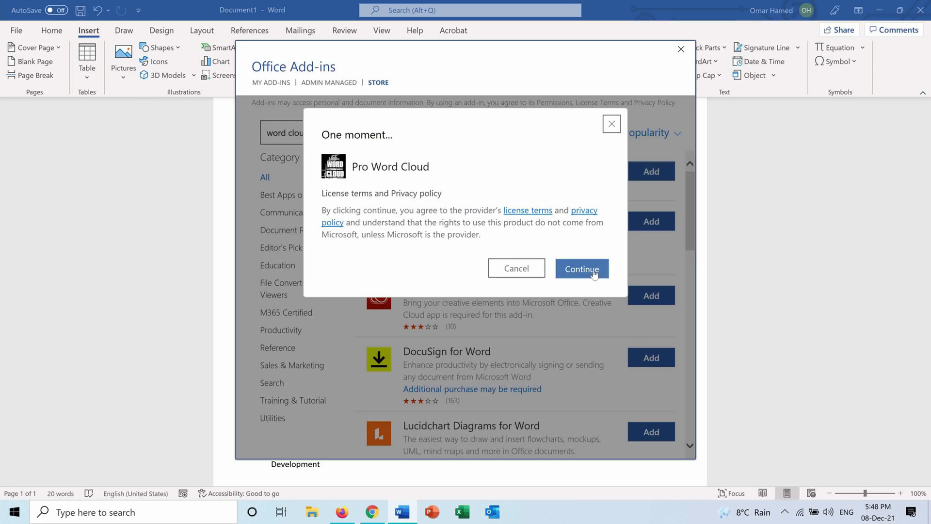
left_click(595, 272)
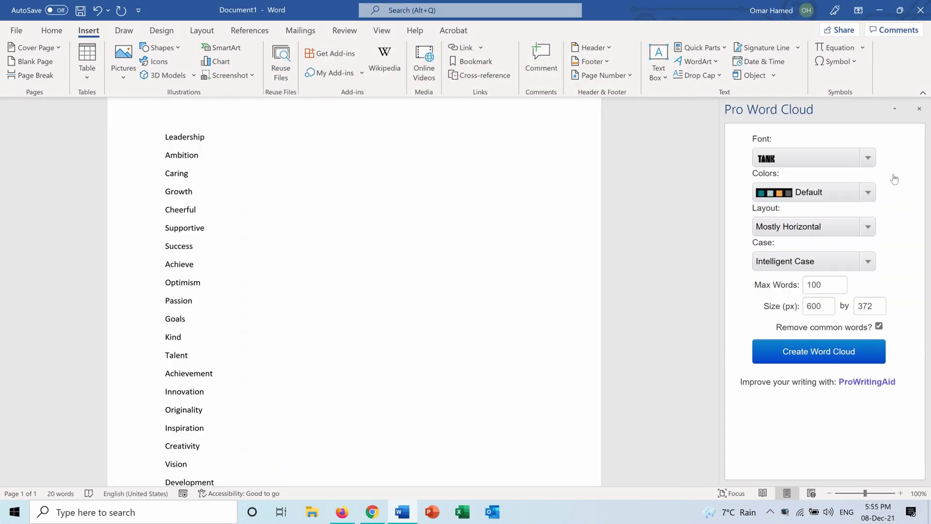
left_click(868, 158)
scroll(815, 218, "down", 5)
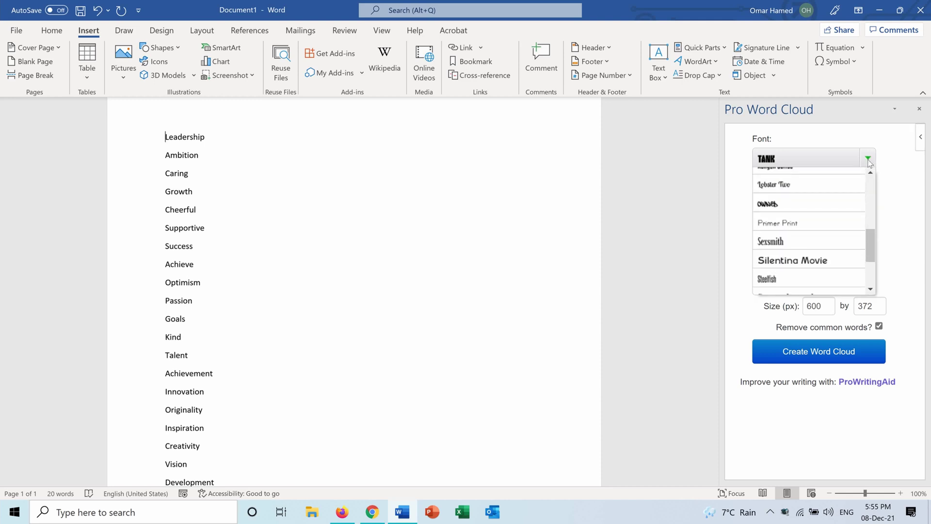
left_click_drag(873, 262, 870, 174)
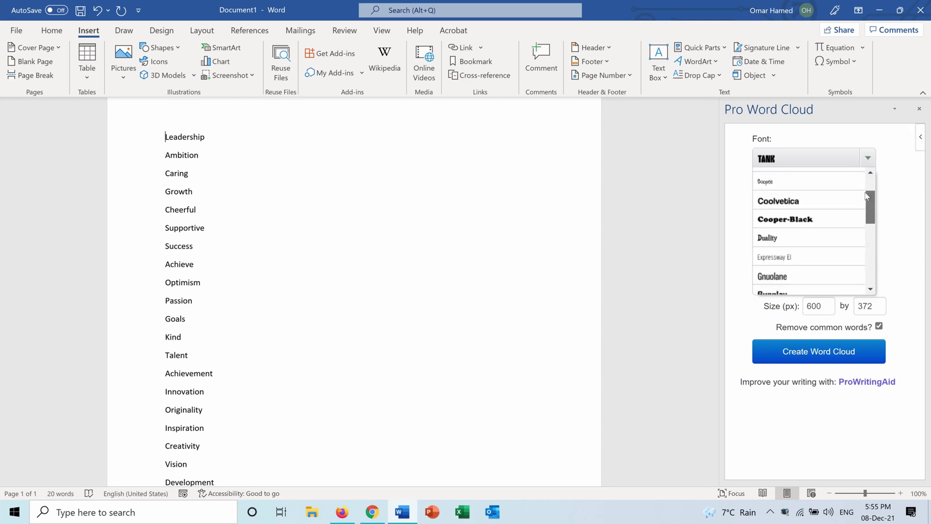
left_click(868, 158)
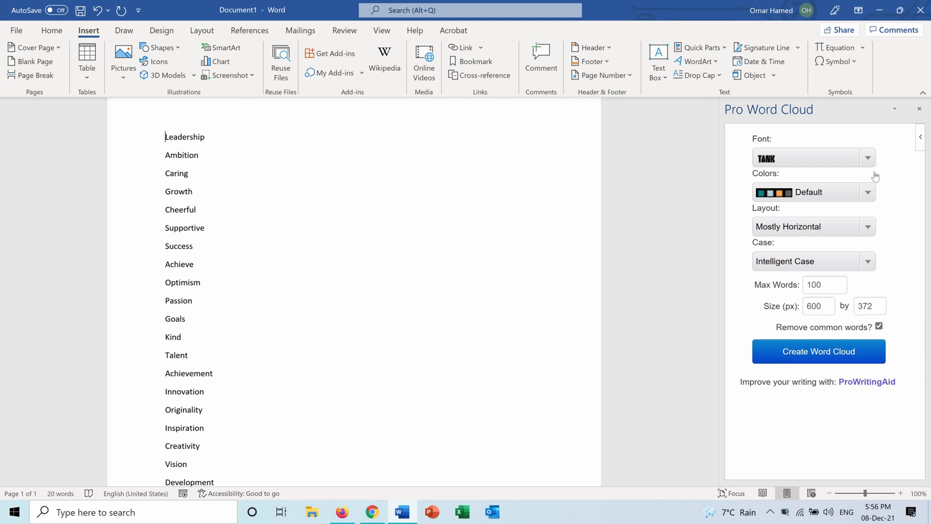
left_click(869, 192)
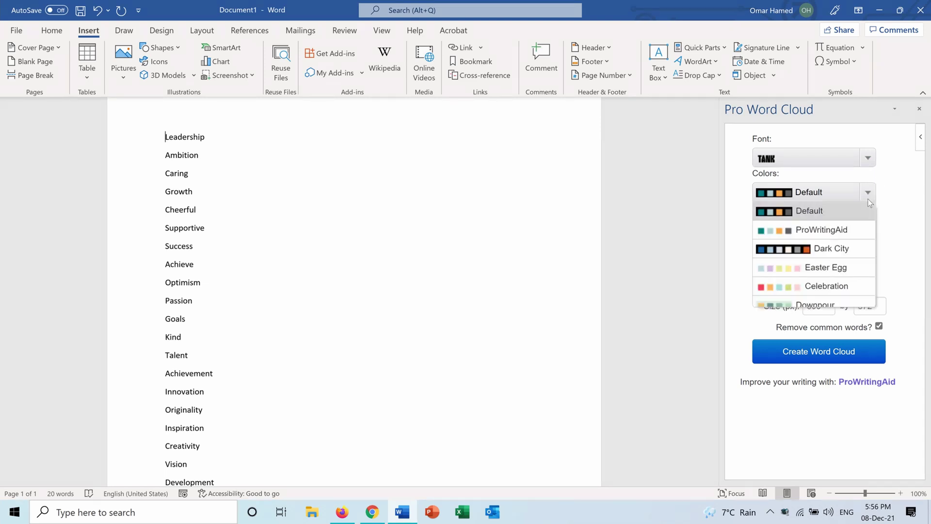
left_click_drag(868, 217, 873, 232)
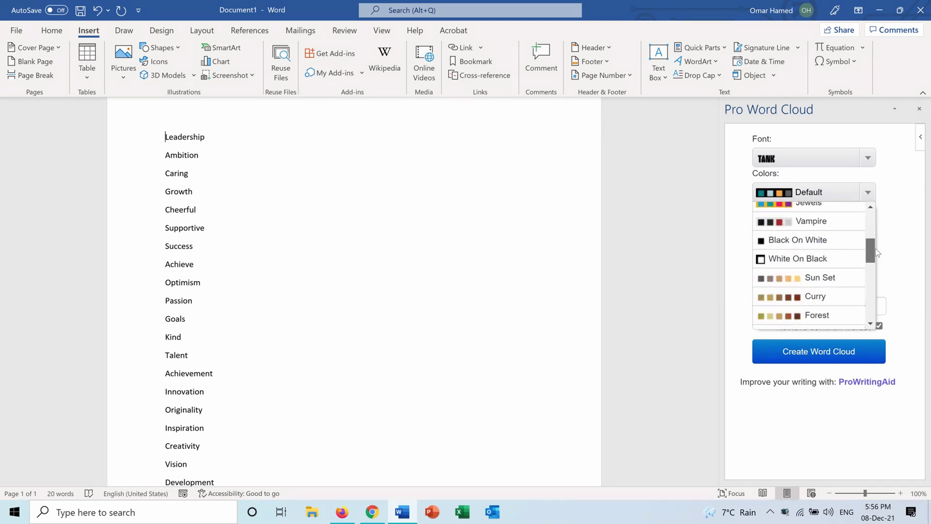
scroll(876, 226, "up", 2)
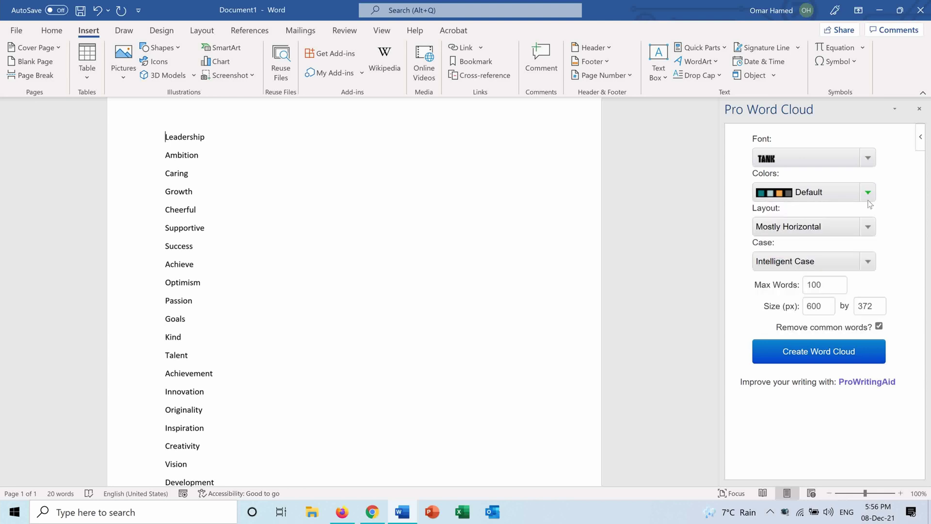
left_click(869, 192)
left_click(869, 226)
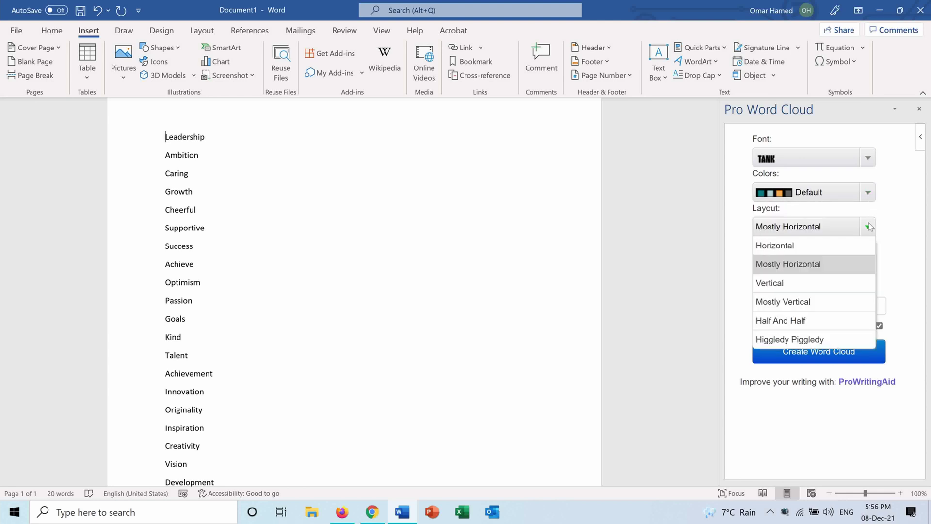
left_click(869, 226)
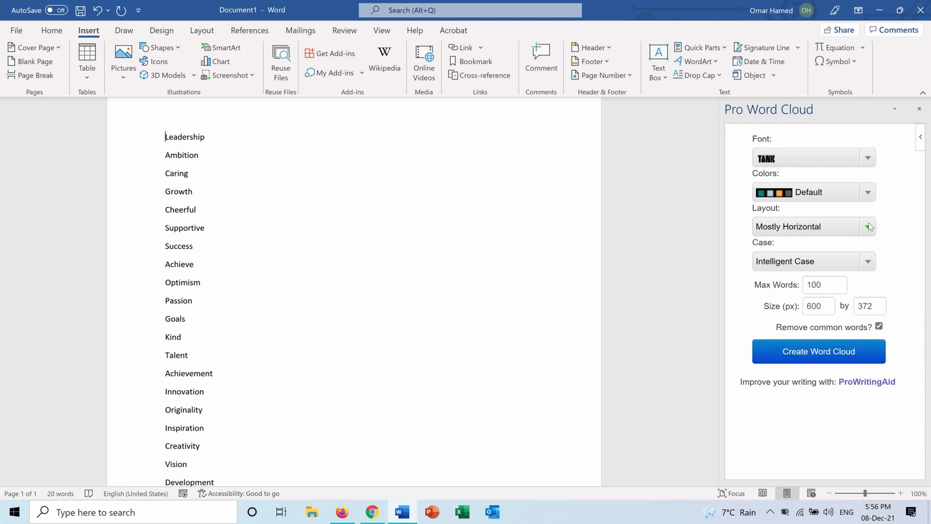
left_click(870, 263)
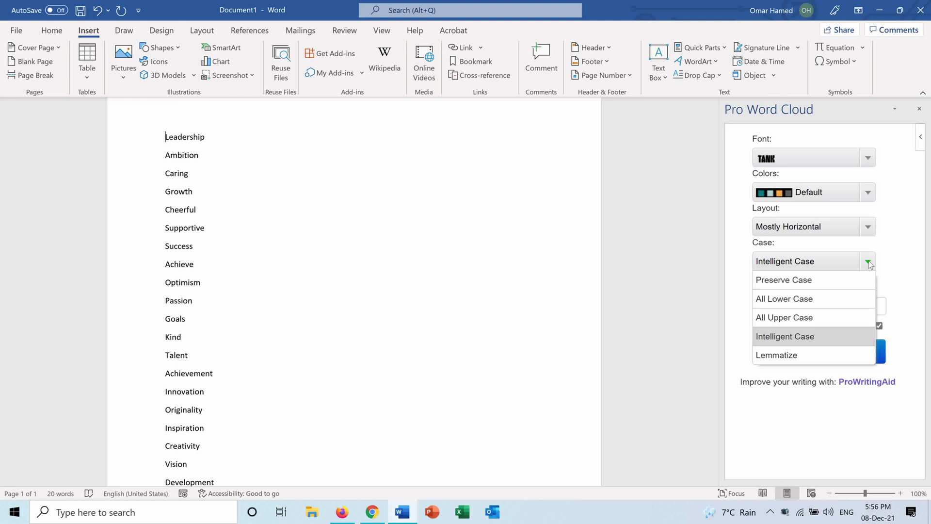
left_click(870, 264)
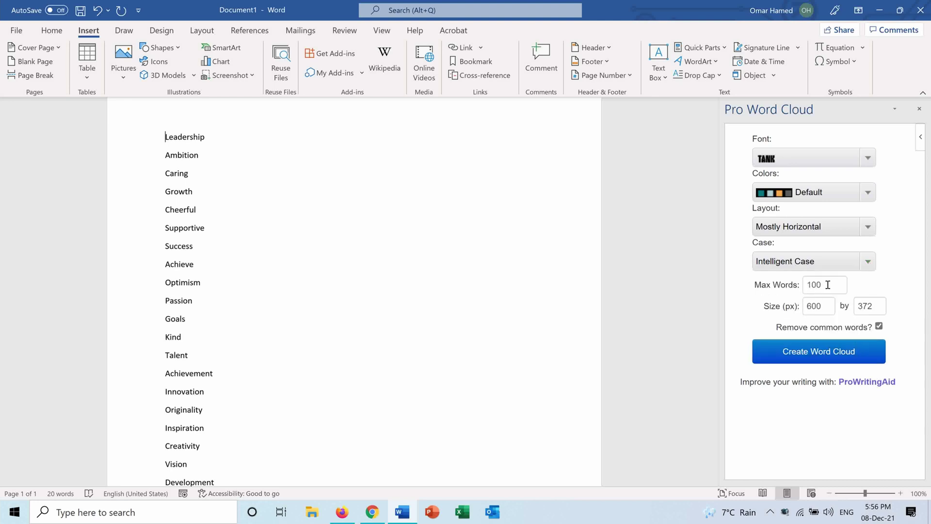
left_click(827, 285)
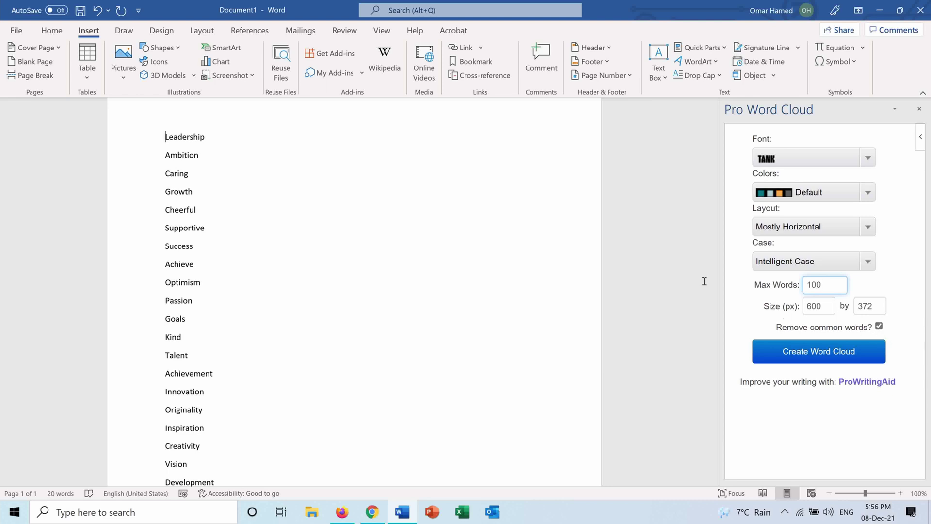
mouse_move(655, 291)
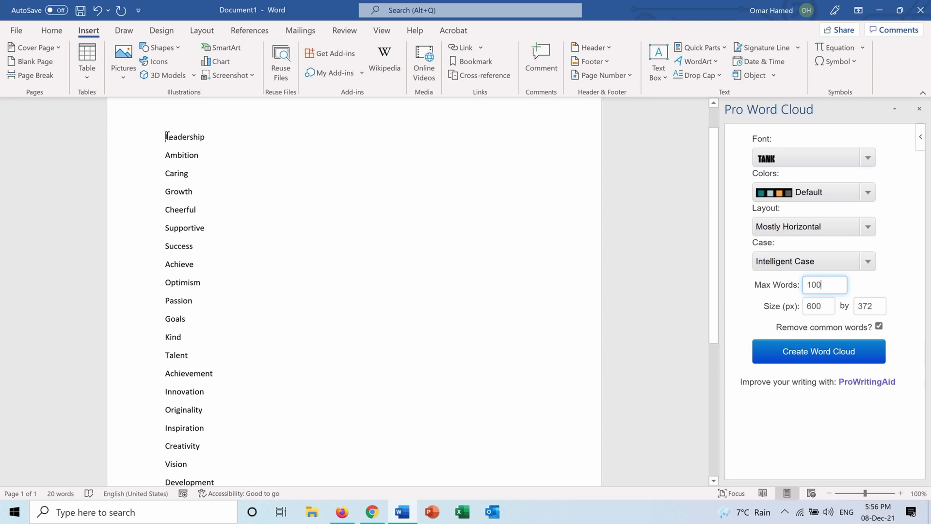
Create a word cloud from all twenty selected list words.
mouse_move(166, 137)
left_mouse_down()
mouse_move(212, 465)
mouse_move(216, 416)
left_mouse_up()
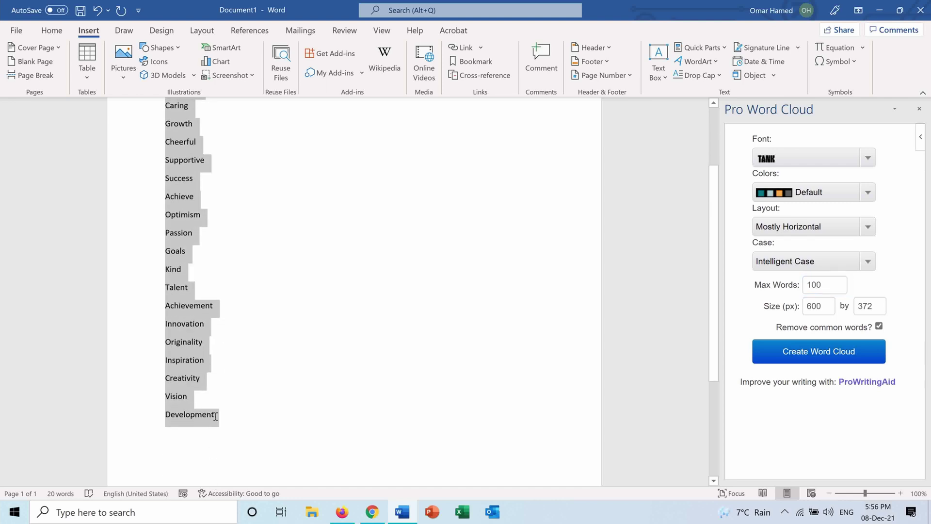
left_click(816, 352)
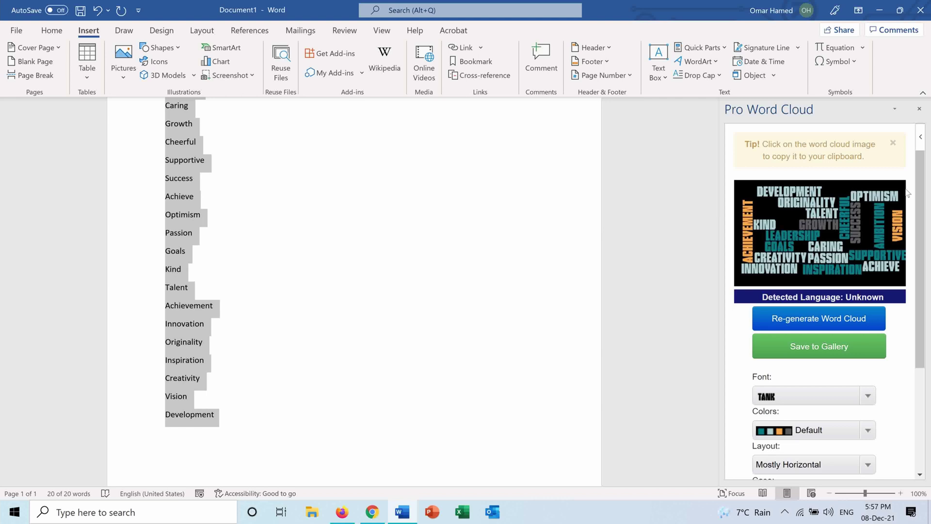
mouse_move(923, 195)
left_mouse_down()
mouse_move(928, 231)
mouse_move(905, 345)
left_mouse_up()
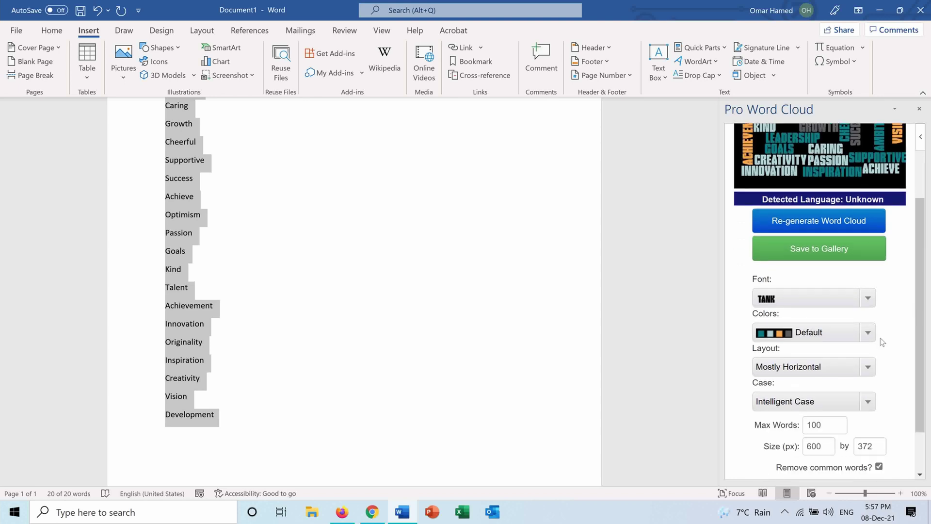
Regenerate the word cloud with Jewels colours, Cooper-Black font and Half And Half layout.
left_click(867, 333)
left_click_drag(870, 369, 874, 391)
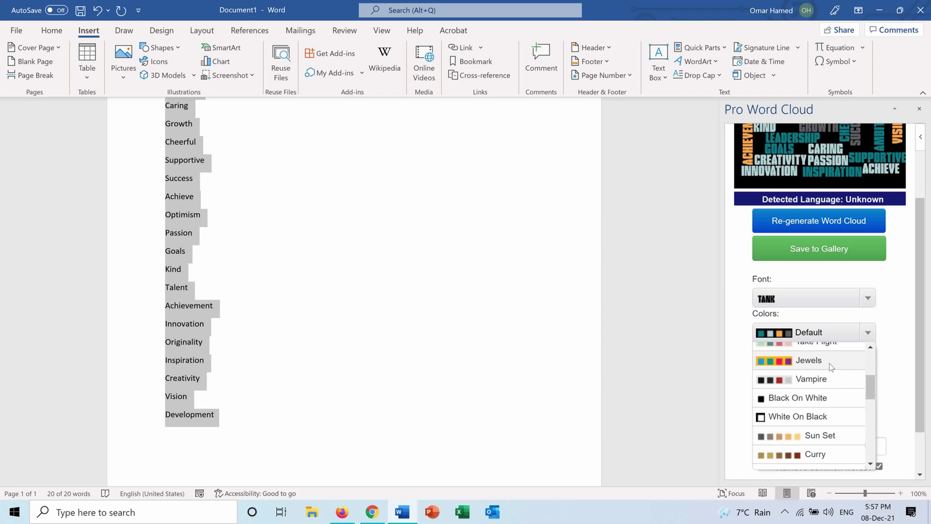
left_click(829, 363)
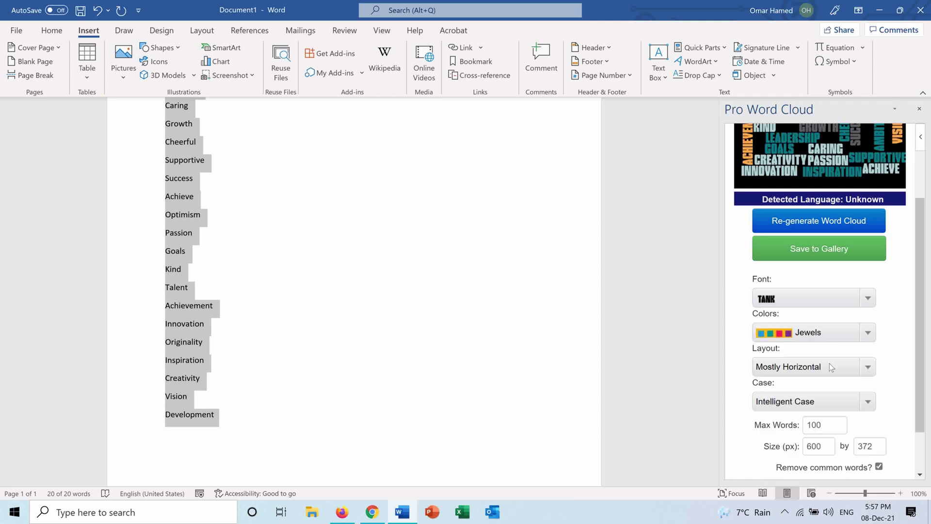
left_click(868, 298)
left_click_drag(871, 320, 872, 359)
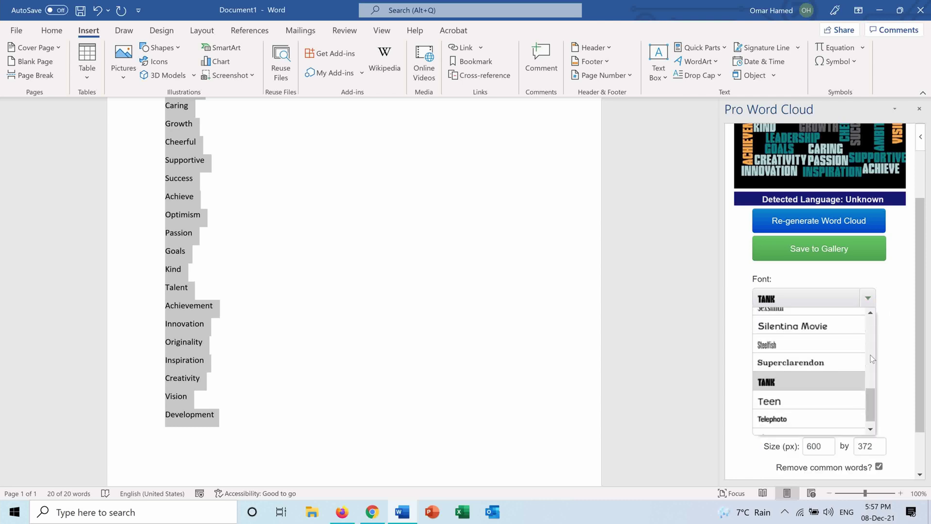
left_click_drag(872, 400, 871, 320)
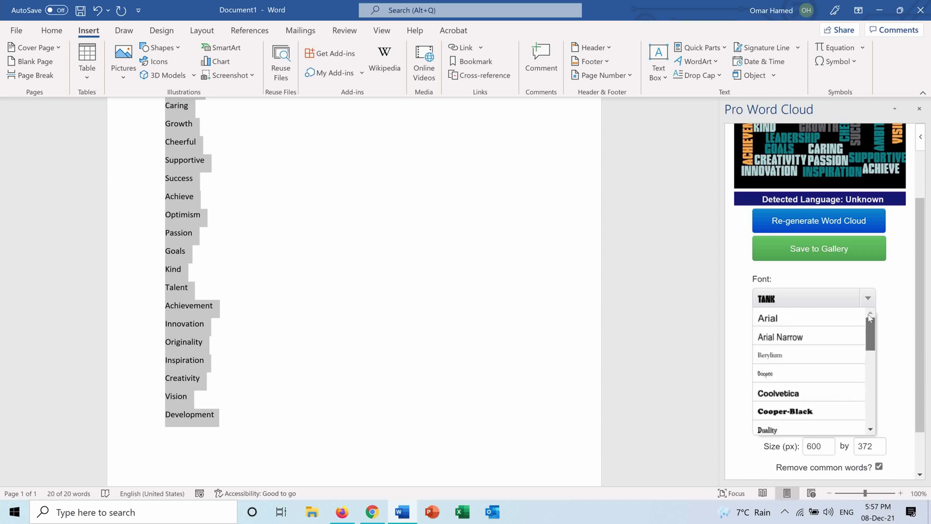
left_click(786, 411)
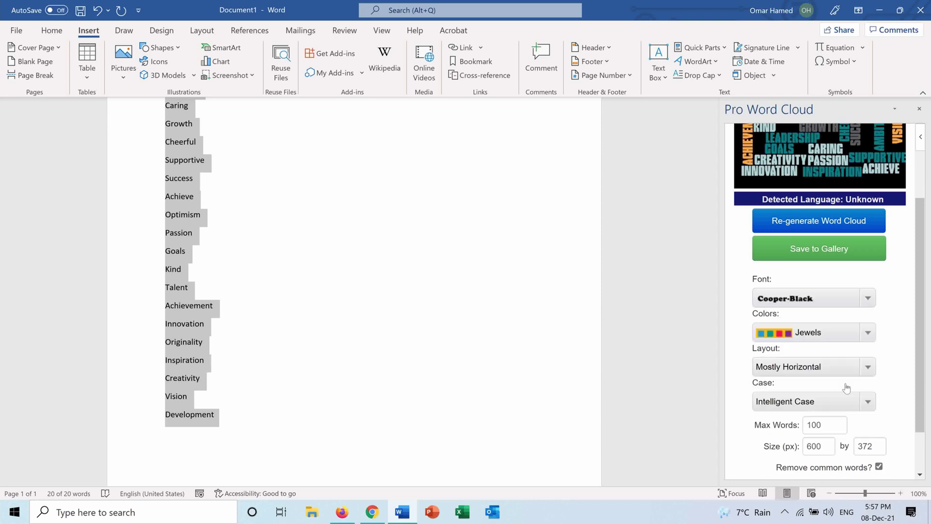
left_click(868, 370)
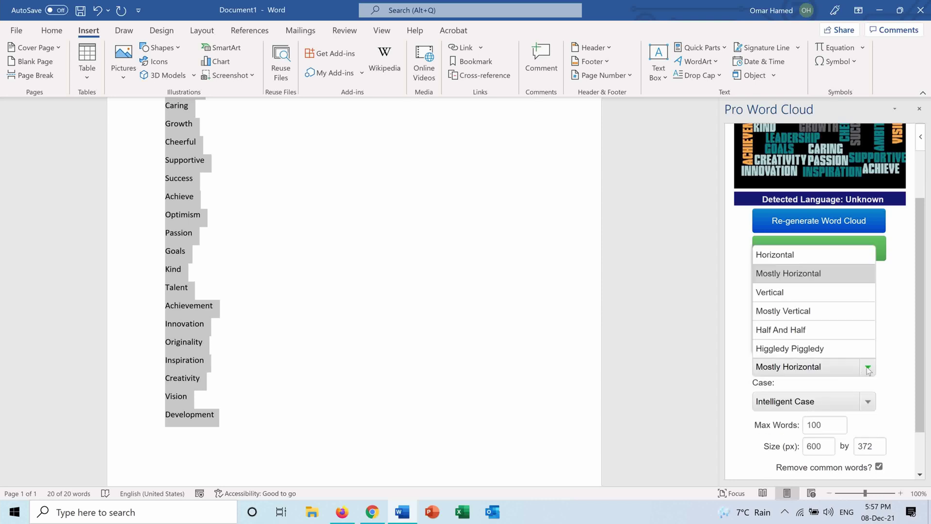
left_click(793, 333)
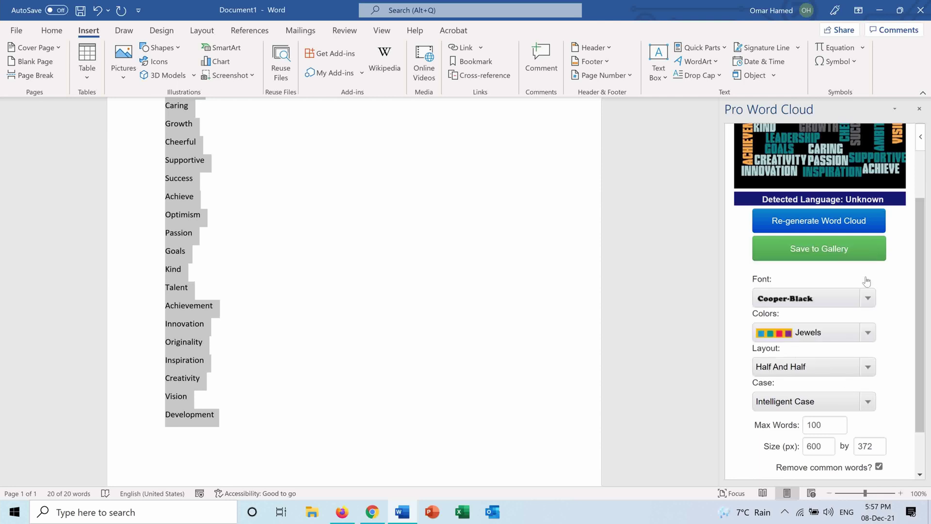
left_click(827, 223)
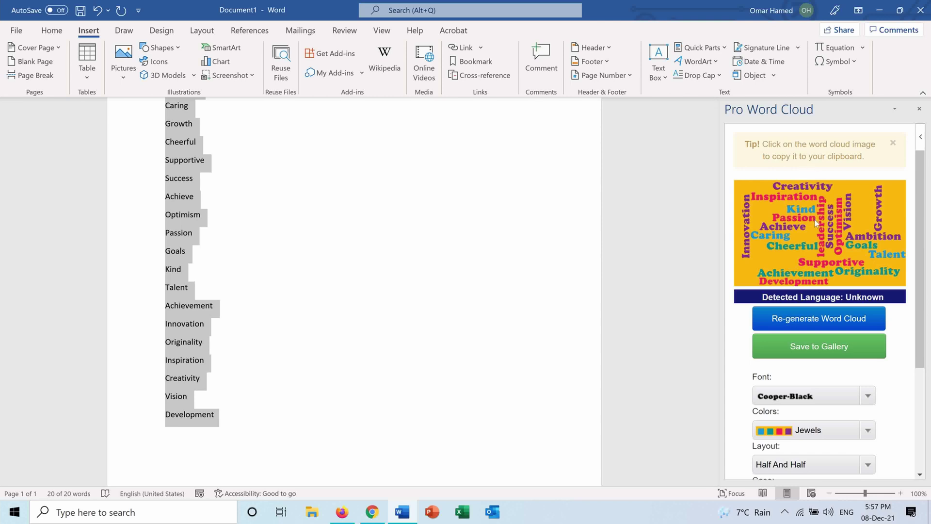
Copy the word cloud image and place the cursor on the empty line below Development.
left_click(797, 217)
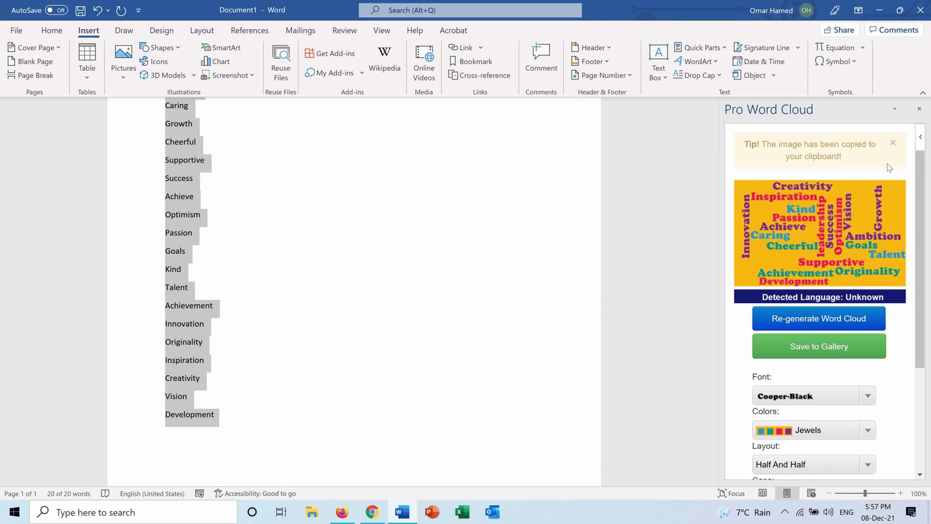
mouse_move(713, 204)
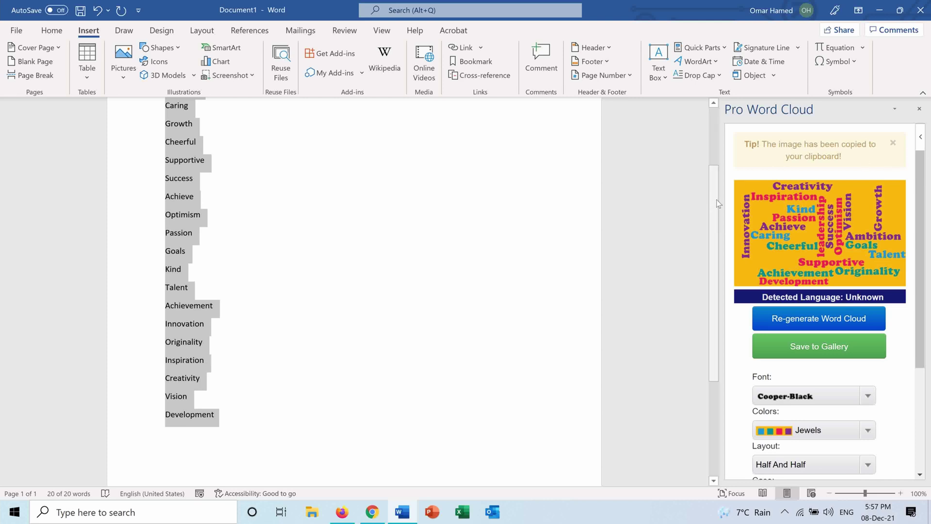
left_click_drag(715, 204, 715, 308)
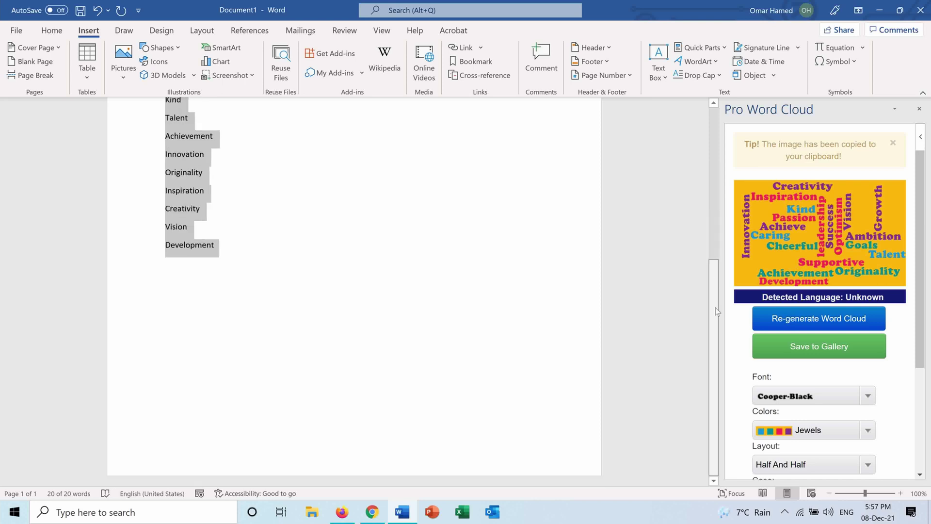
left_click(176, 273)
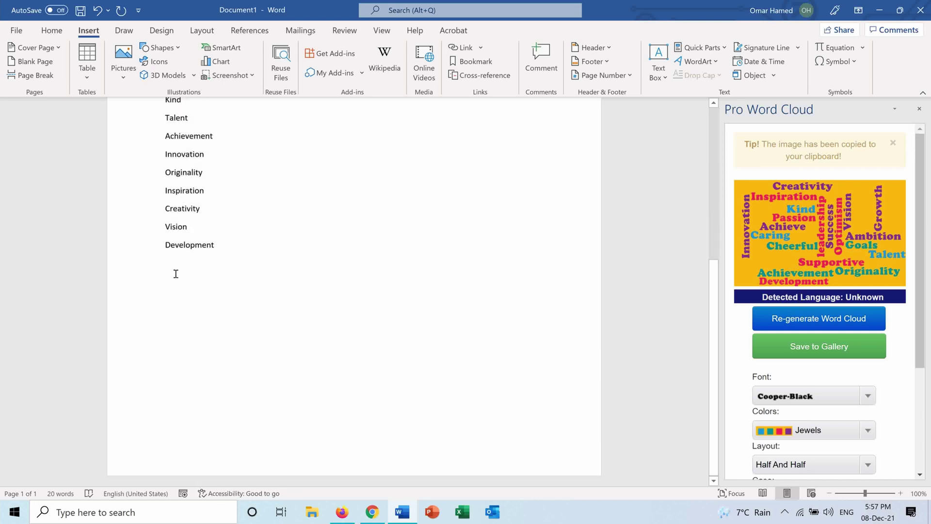
Paste the word cloud image below the list with Ctrl+V and select it.
key("ctrl+v")
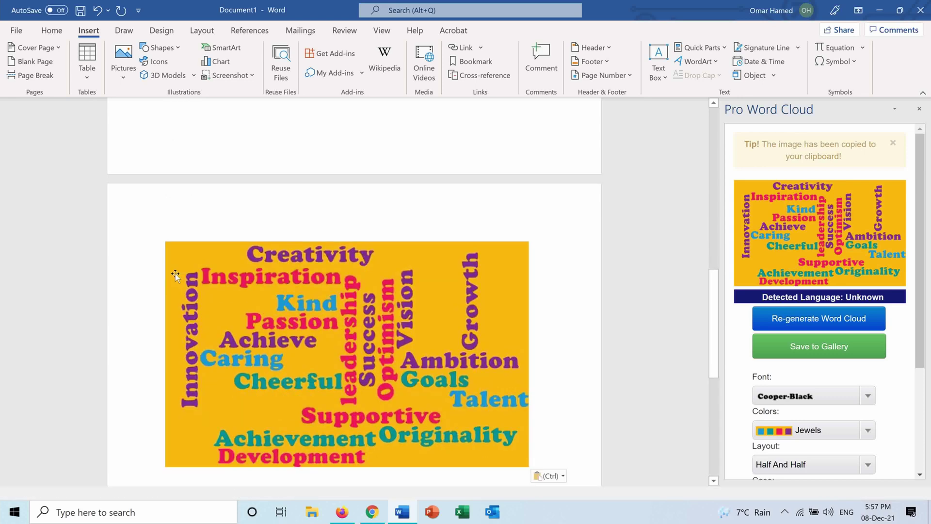
left_click(412, 300)
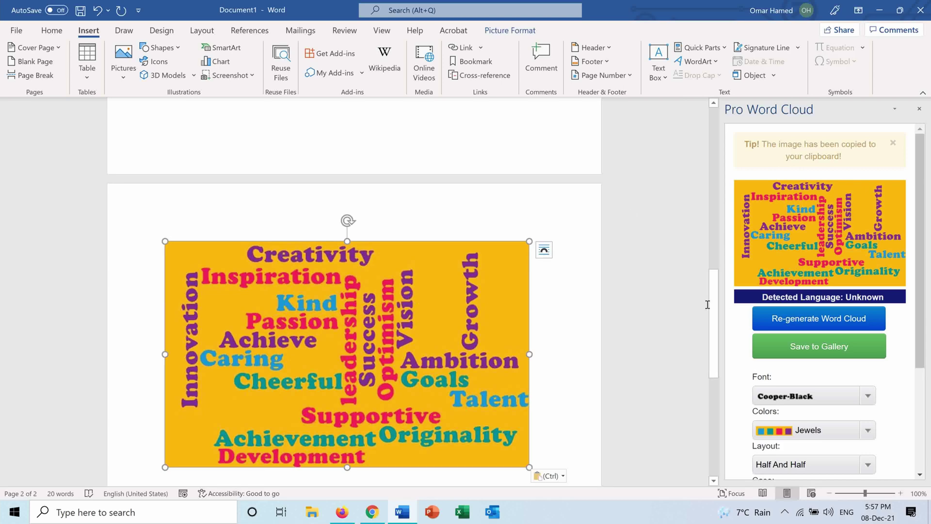
scroll(708, 304, "down", 2)
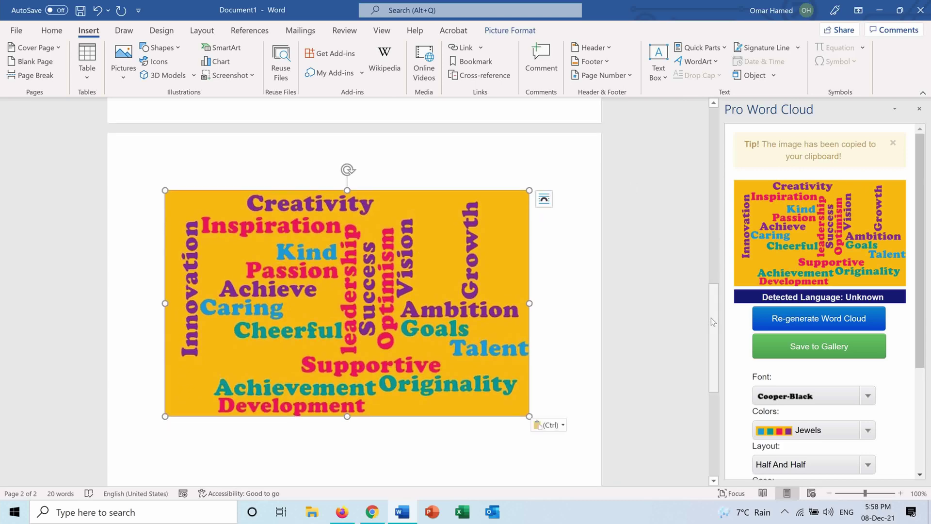